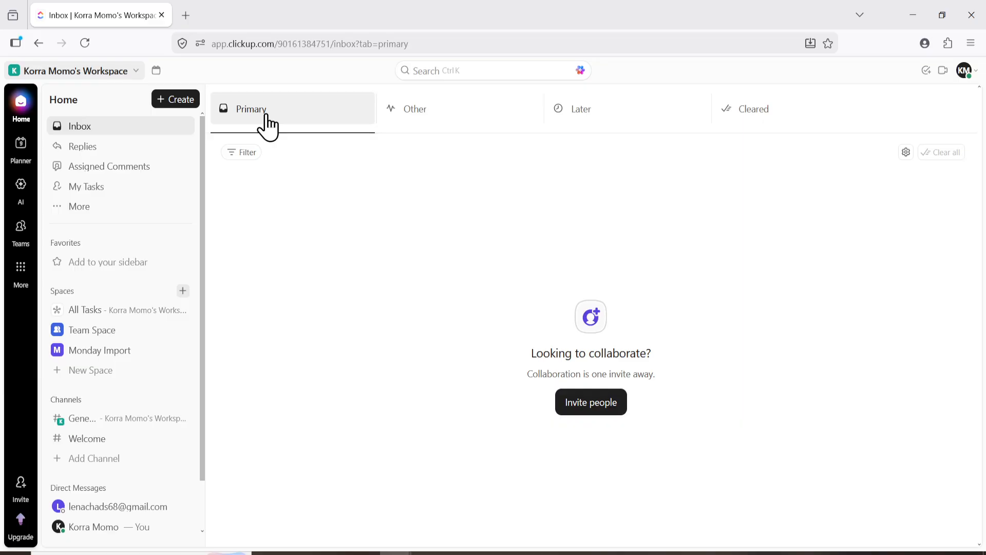
Open the Imports / Exports page in the workspace settings
left_click(82, 72)
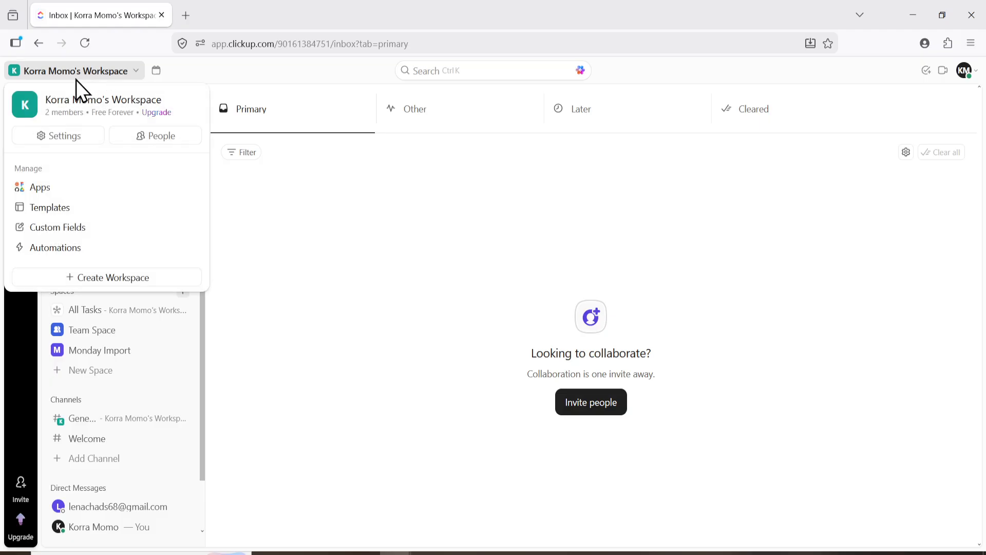
left_click(58, 136)
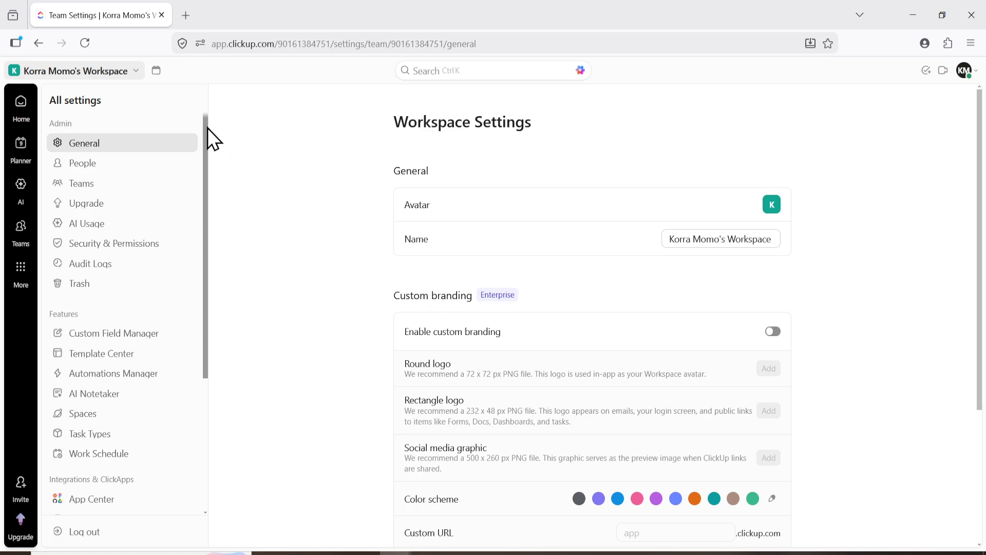
left_click_drag(207, 128, 226, 254)
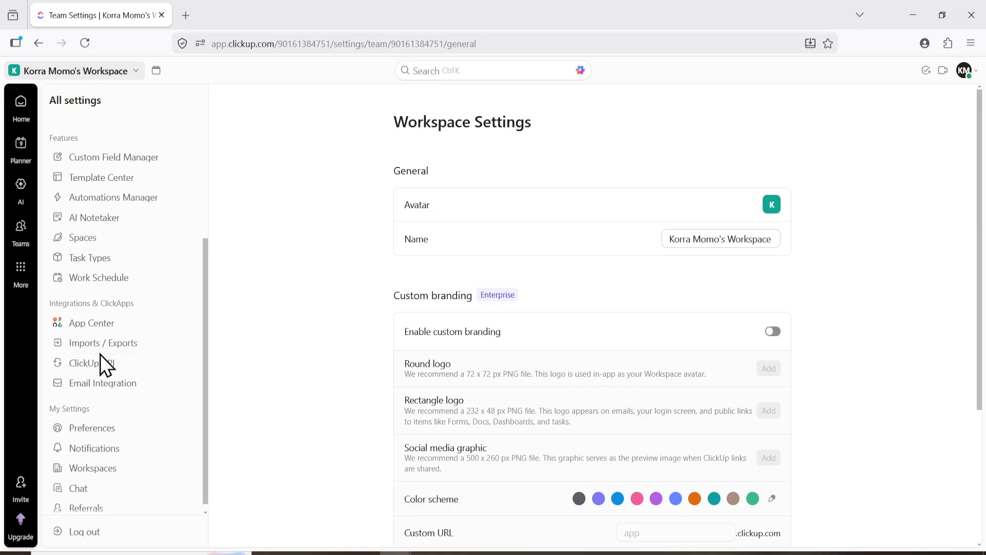
left_click(105, 344)
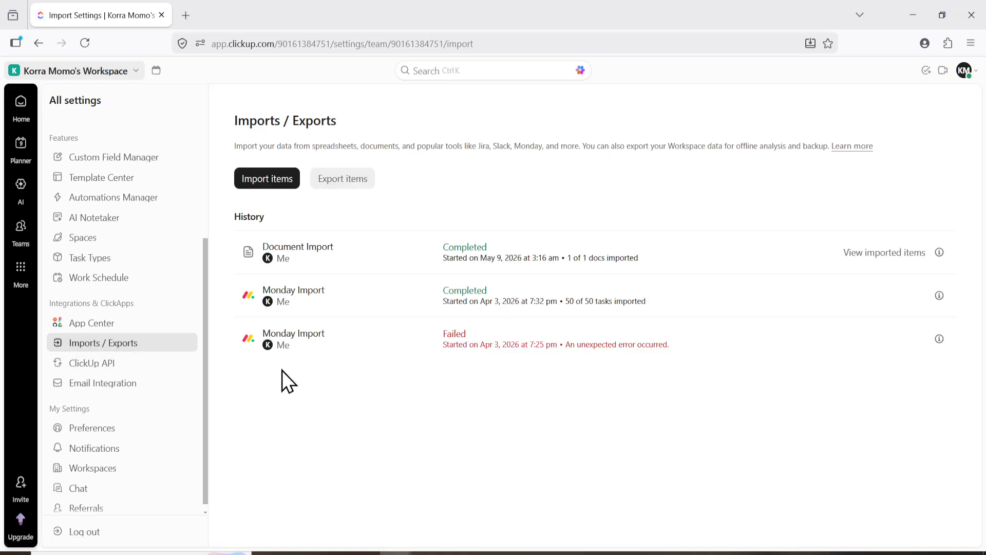
Start a new import with Spreadsheet as the source
left_click(263, 181)
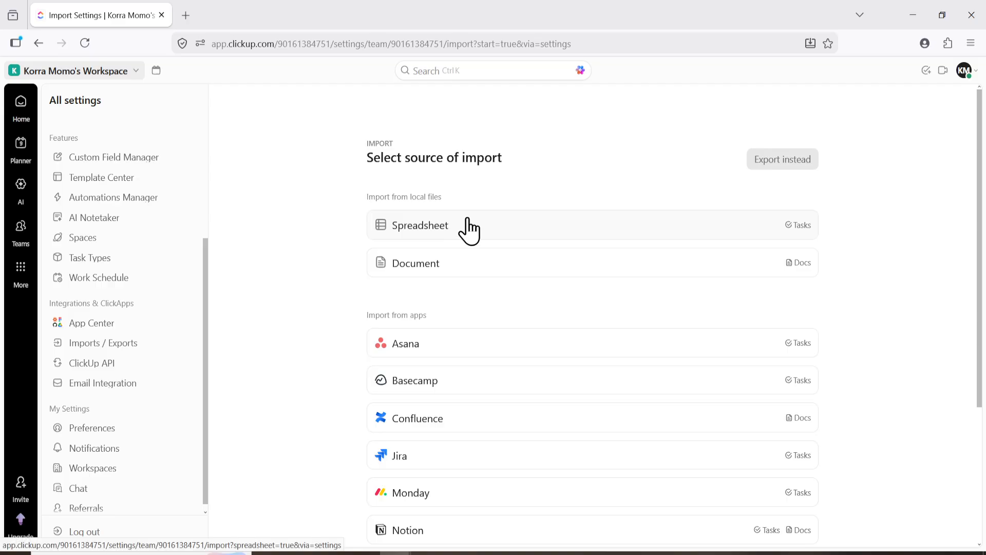
left_click_drag(365, 165, 333, 171)
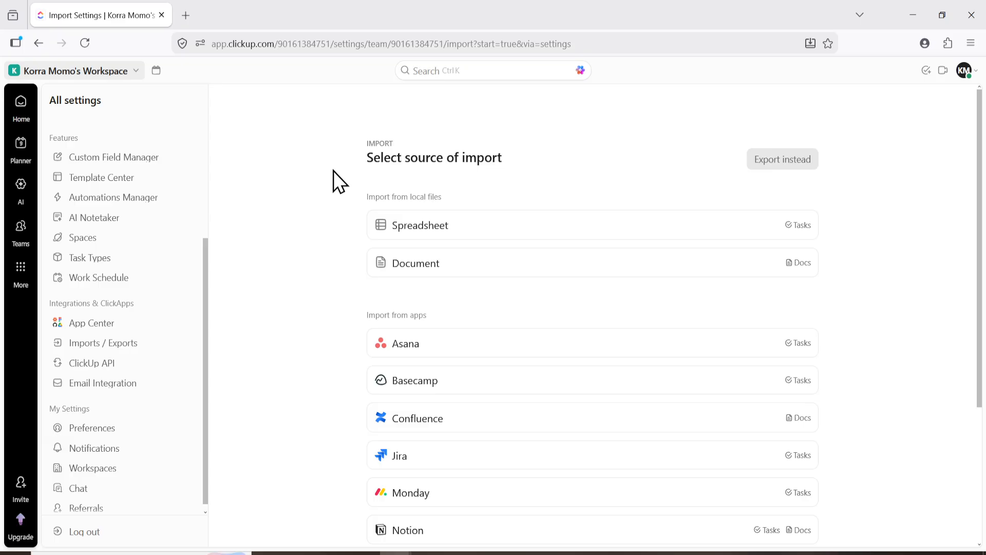
left_click(426, 229)
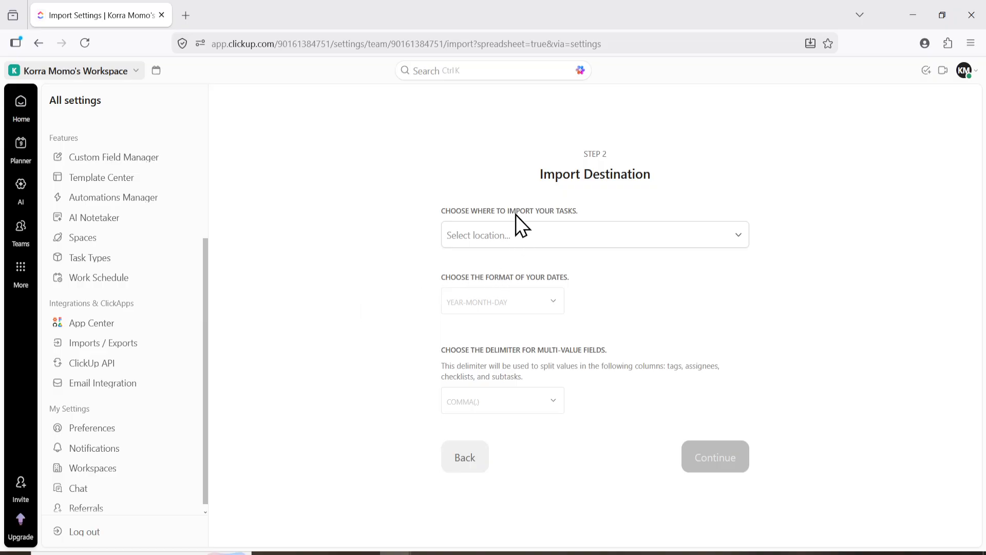
Set Team Space as the destination for the imported tasks and continue to the spreadsheet importer
left_click(568, 236)
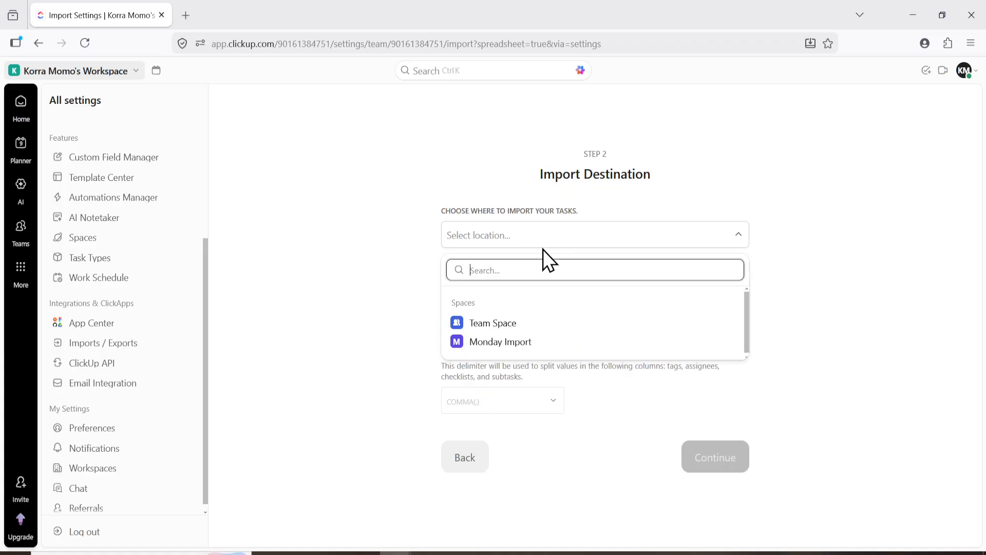
left_click(481, 324)
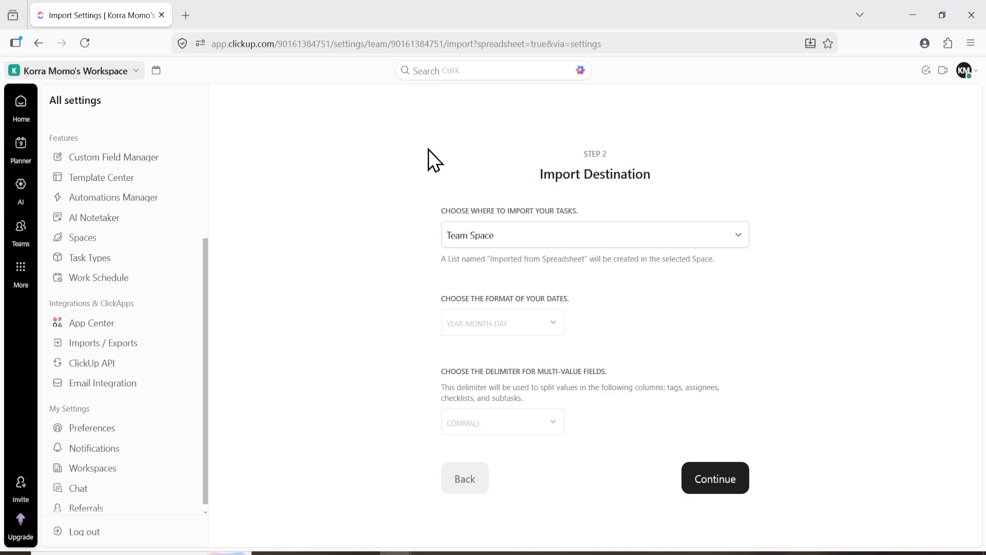
left_click(730, 483)
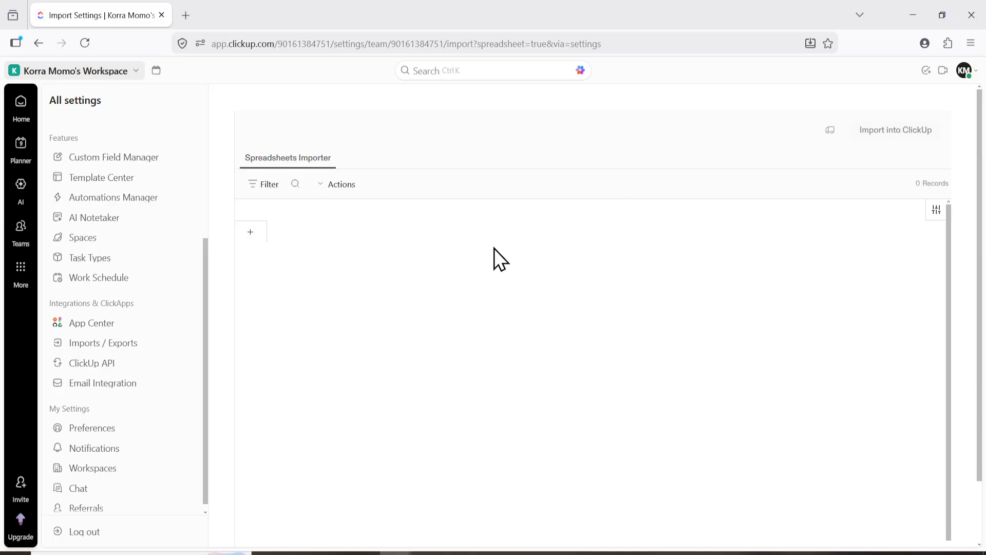
Upload "Setup File - Sales_Mar" from the Documents folder and proceed to its field mapping
left_click(612, 322)
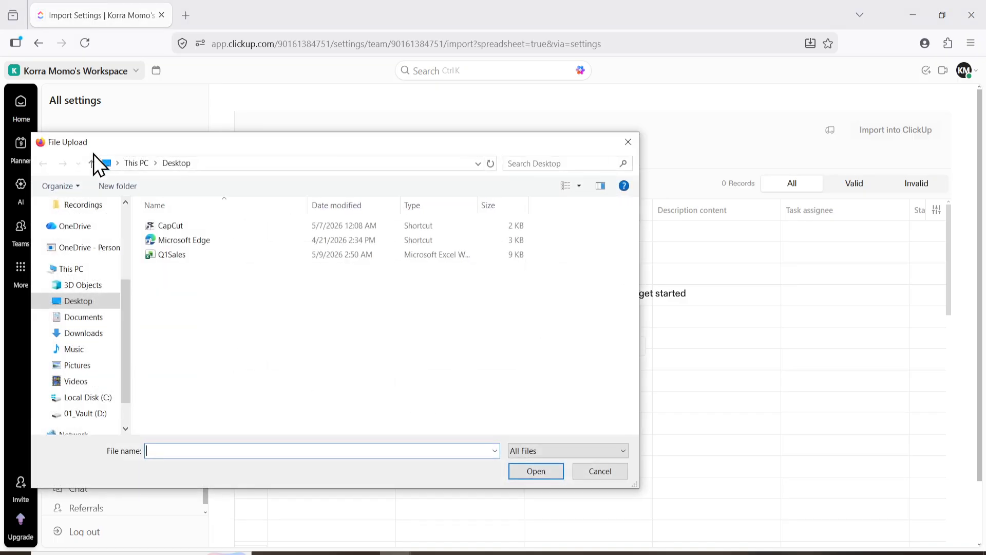
left_click(82, 319)
left_click(185, 269)
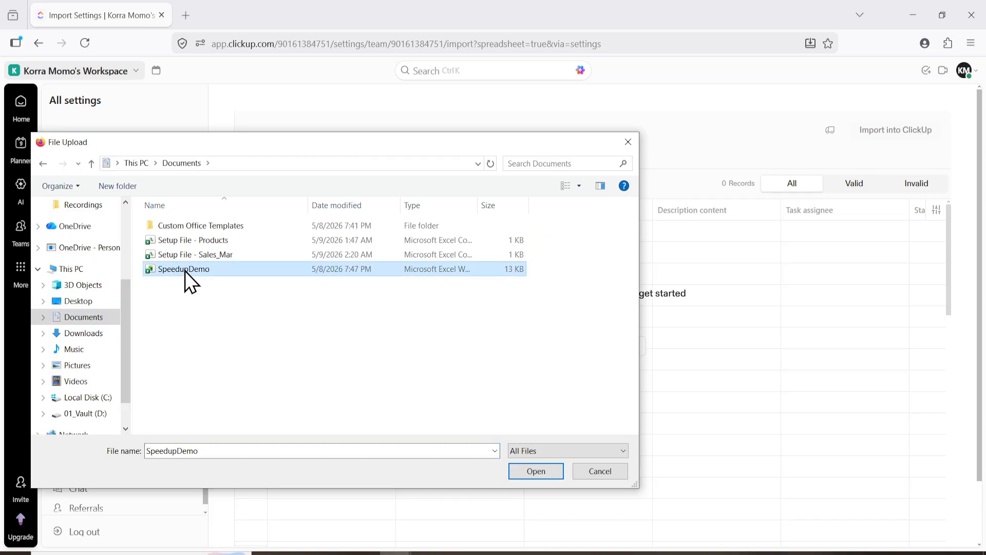
double_click(198, 255)
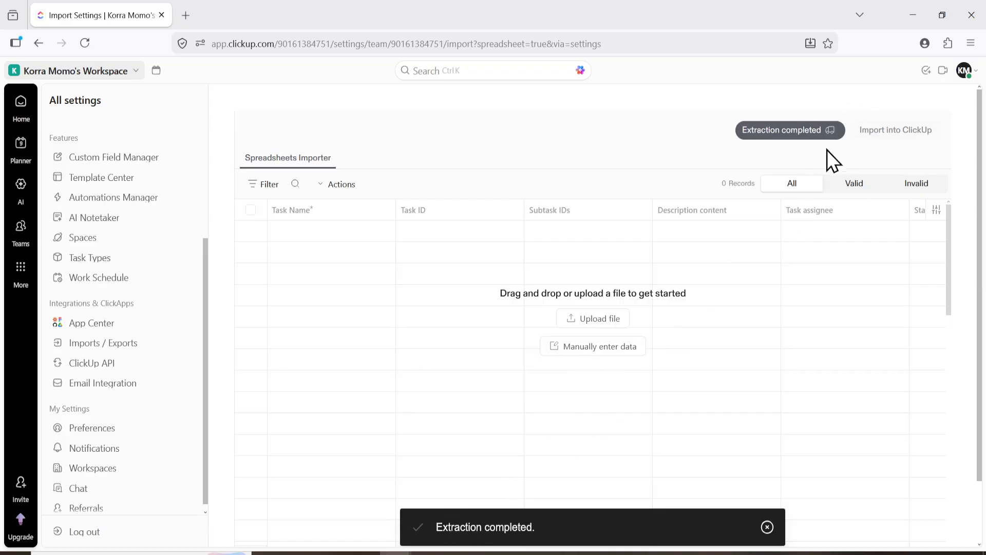
left_click(776, 132)
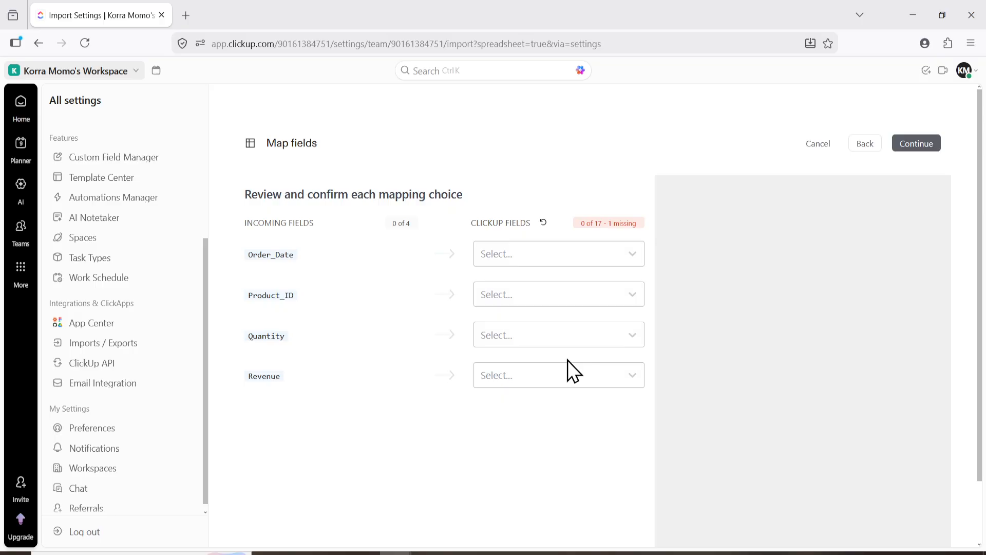
Map the incoming Order_Date field to Start Date and Product_ID to Subtask IDs
left_click(552, 268)
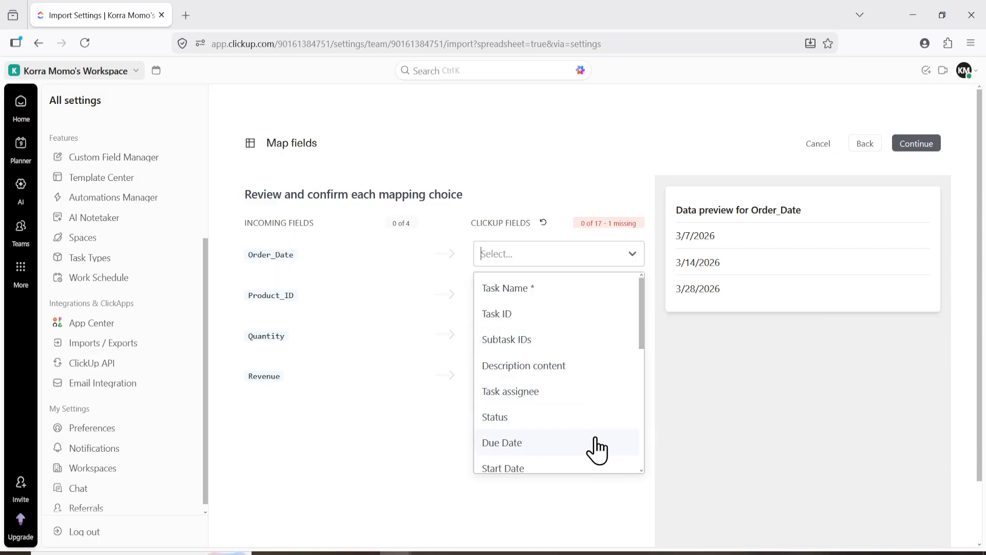
mouse_move(643, 322)
left_mouse_down()
mouse_move(637, 433)
mouse_move(639, 341)
left_mouse_up()
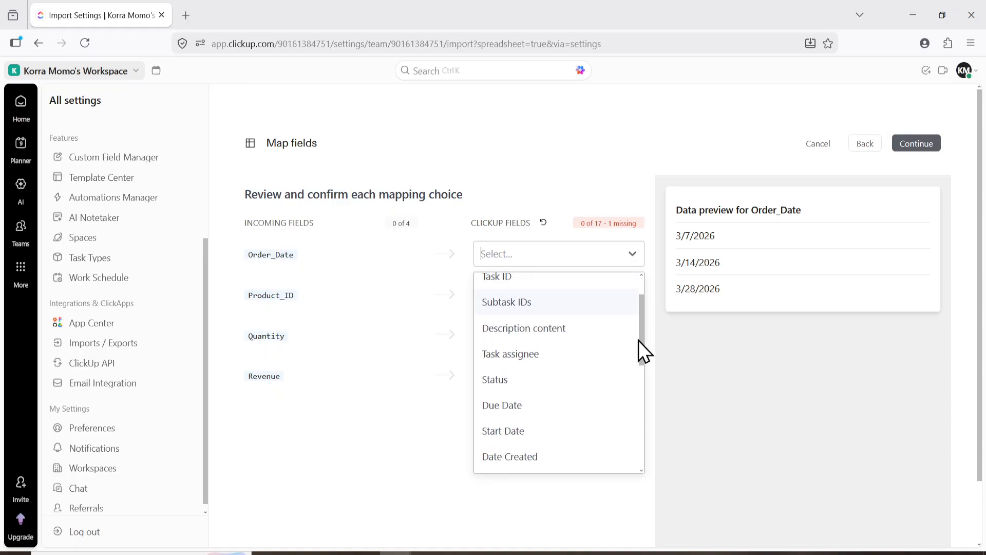
left_click(564, 430)
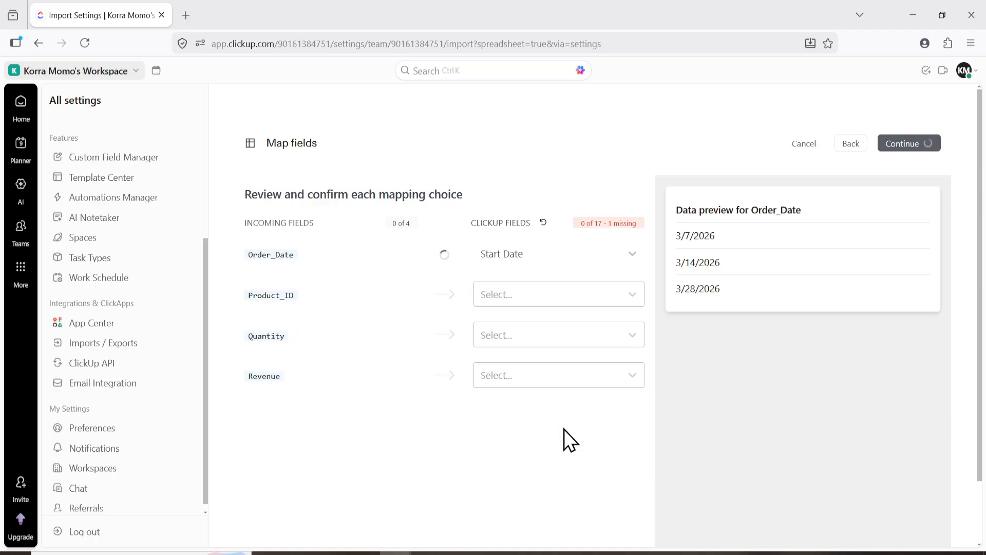
left_click(519, 290)
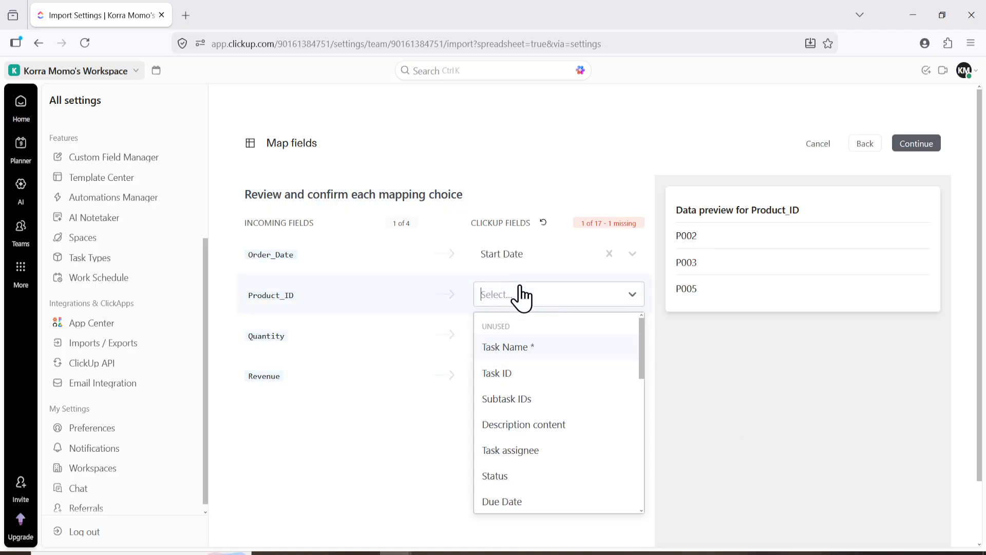
left_click(583, 400)
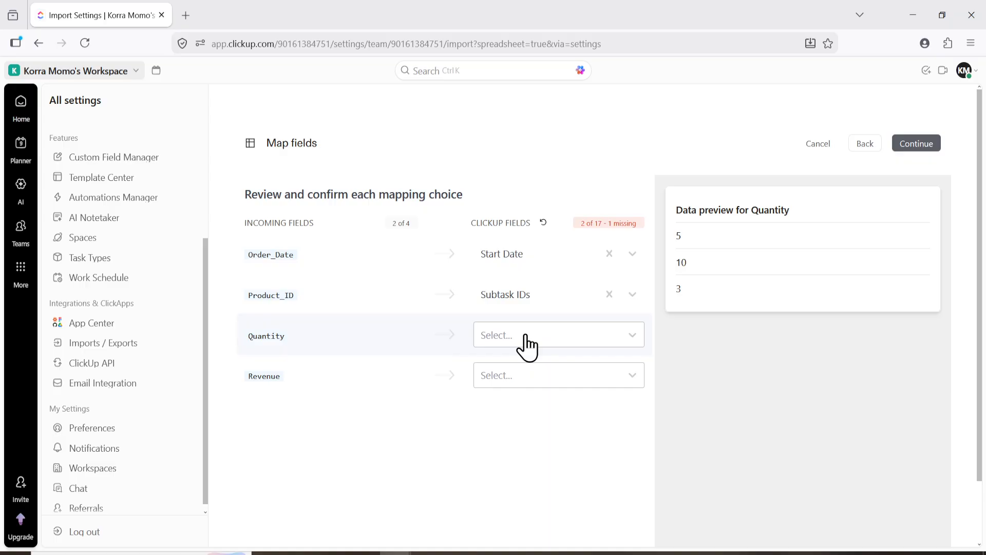
Add the incoming Quantity and Revenue fields as new custom fields and confirm the field mapping
left_click(529, 344)
left_click_drag(642, 393, 633, 529)
left_click(583, 532)
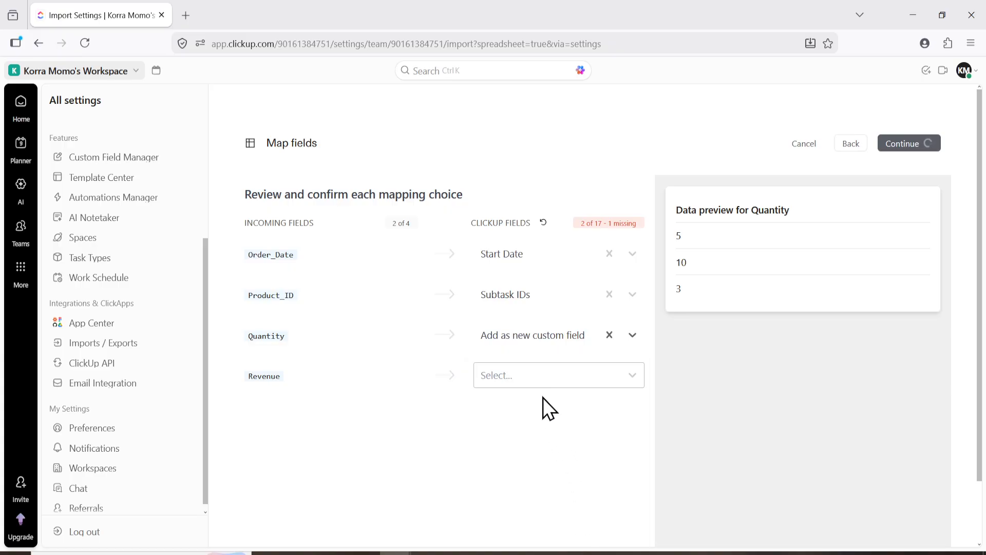
left_click(539, 380)
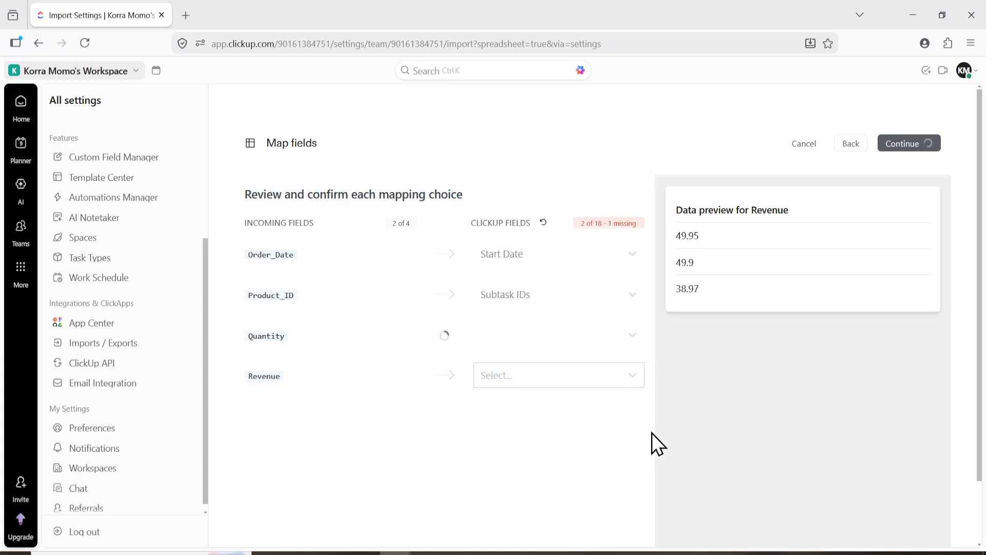
left_click(586, 379)
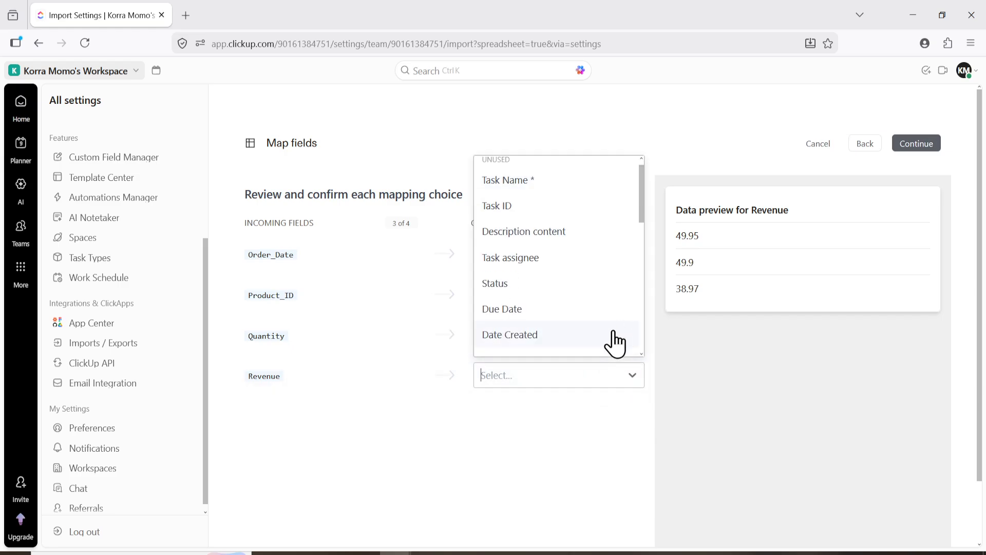
left_click_drag(642, 222, 621, 368)
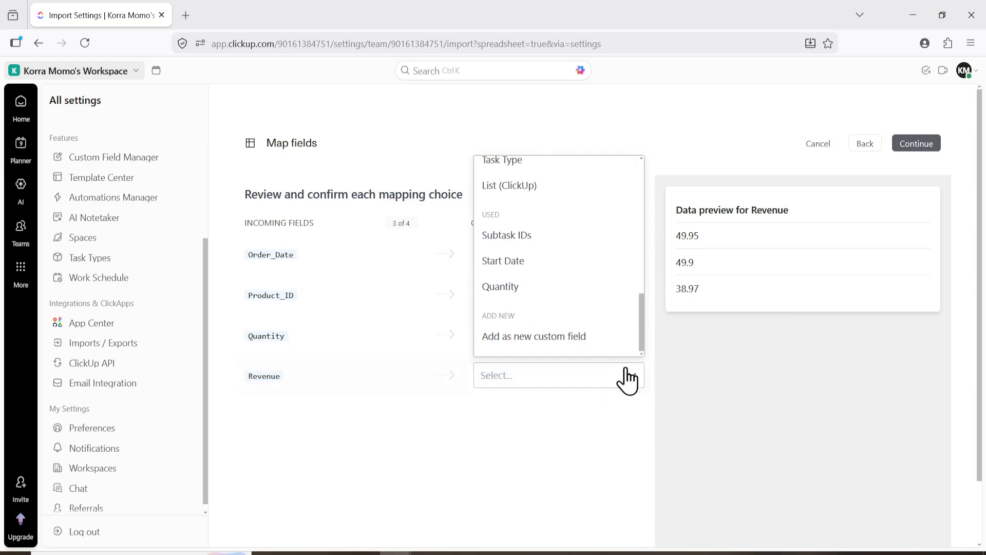
left_click(573, 340)
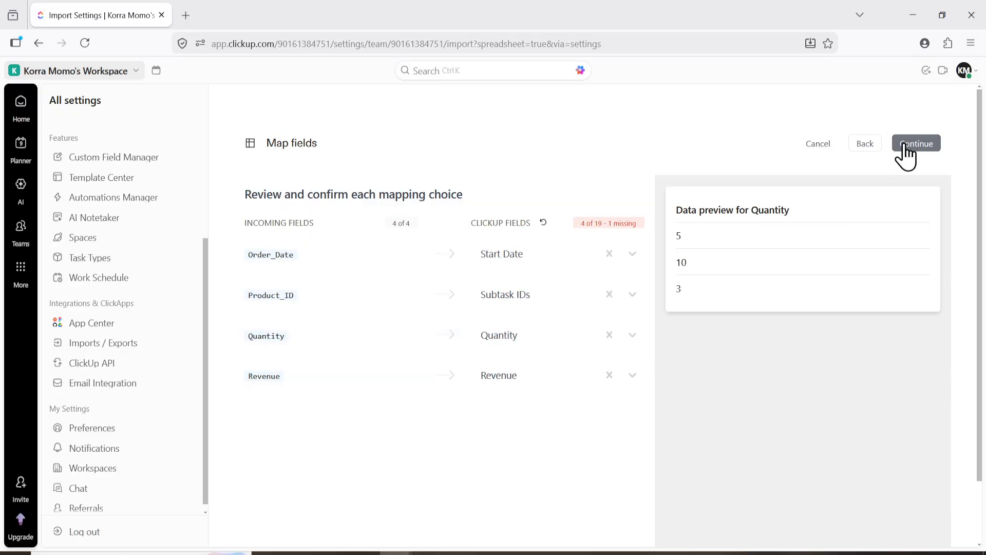
left_click(904, 145)
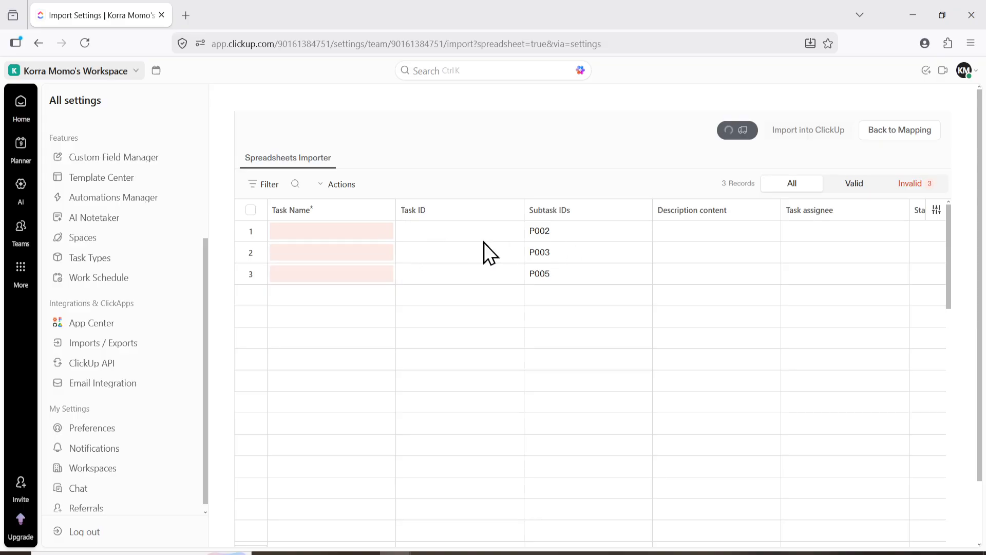
Fill in the required Task Name of all three records with "Sample"
left_click(353, 230)
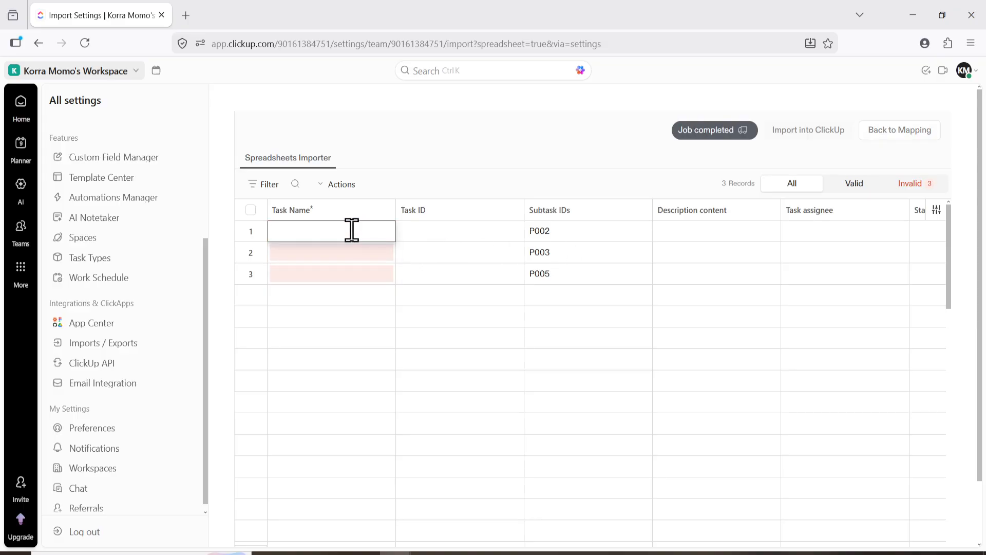
type("Sam")
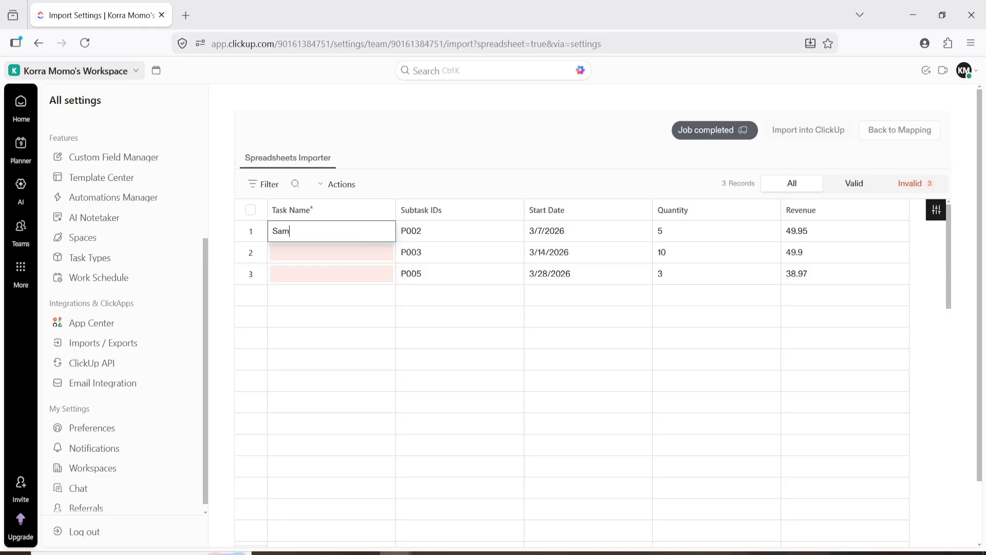
type("ple")
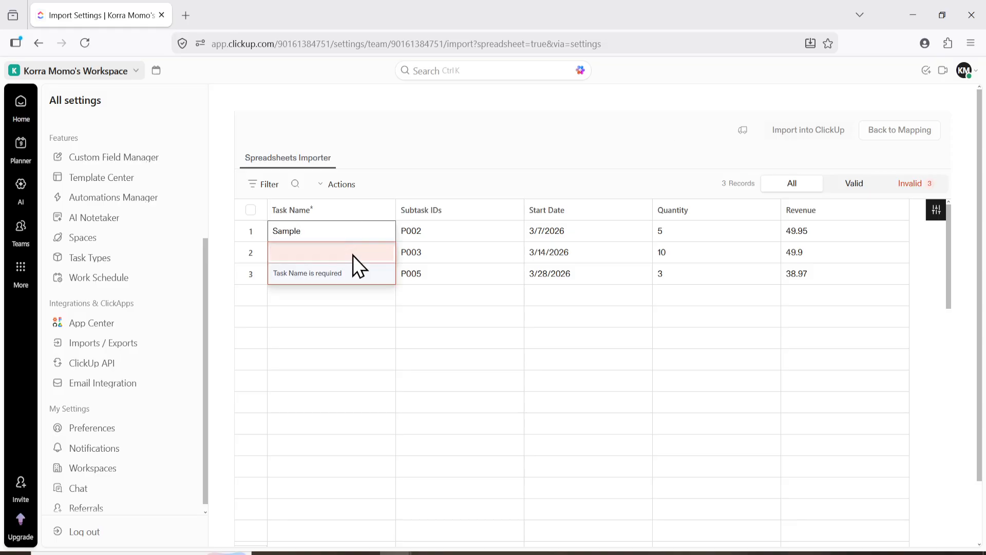
key("Return")
type("Sample")
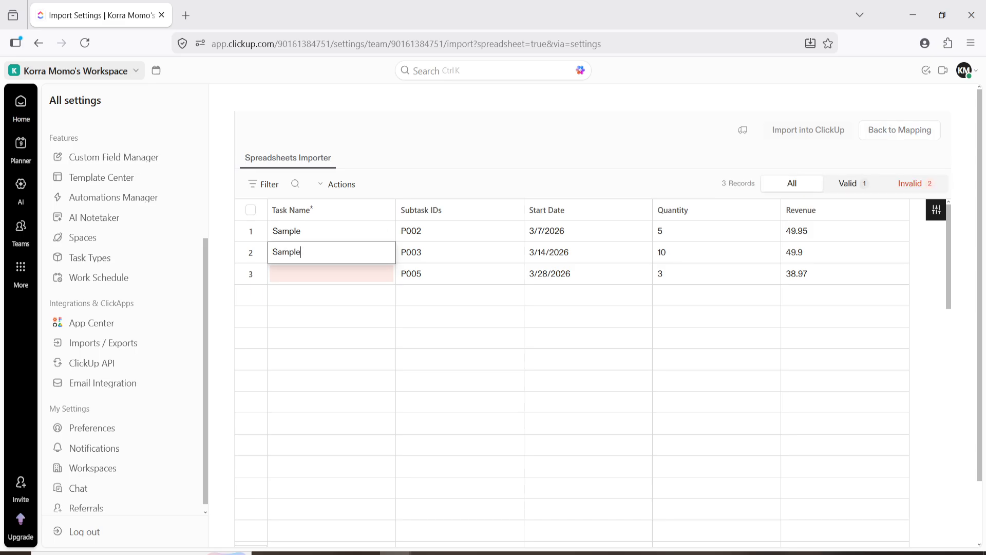
left_click(306, 277)
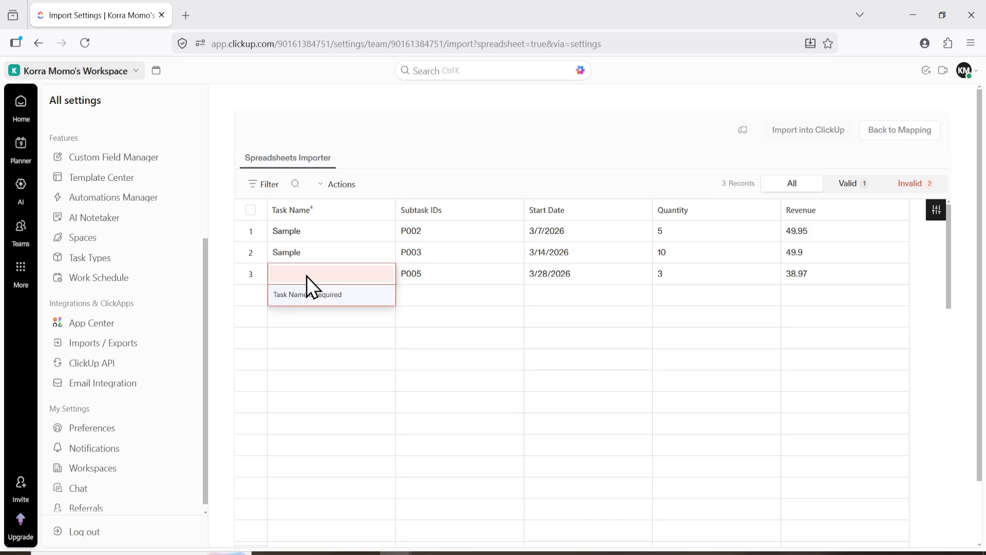
type("Sample")
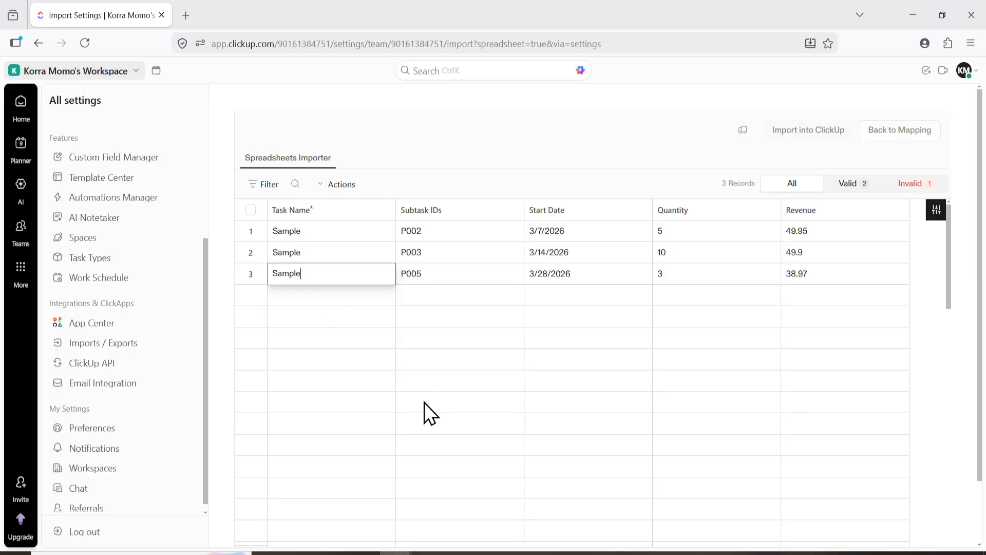
left_click(424, 402)
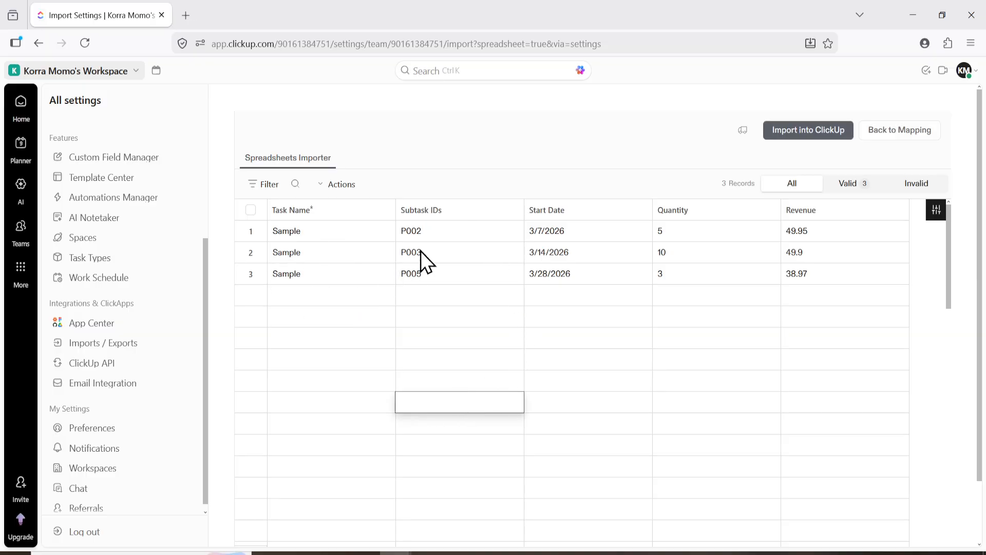
Import the records into ClickUp, setting the Quantity field type to Number and the Revenue field type to Text
left_click(809, 132)
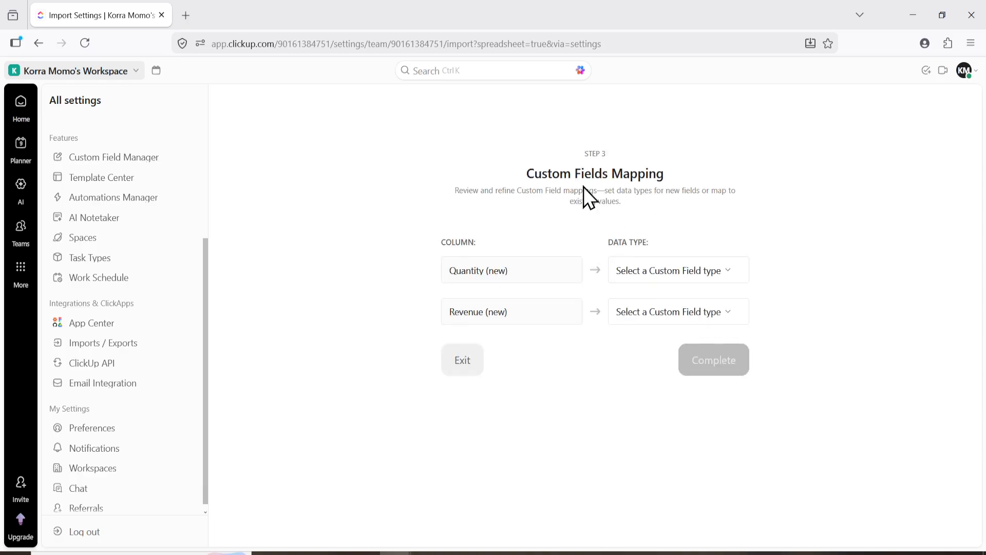
left_click(716, 277)
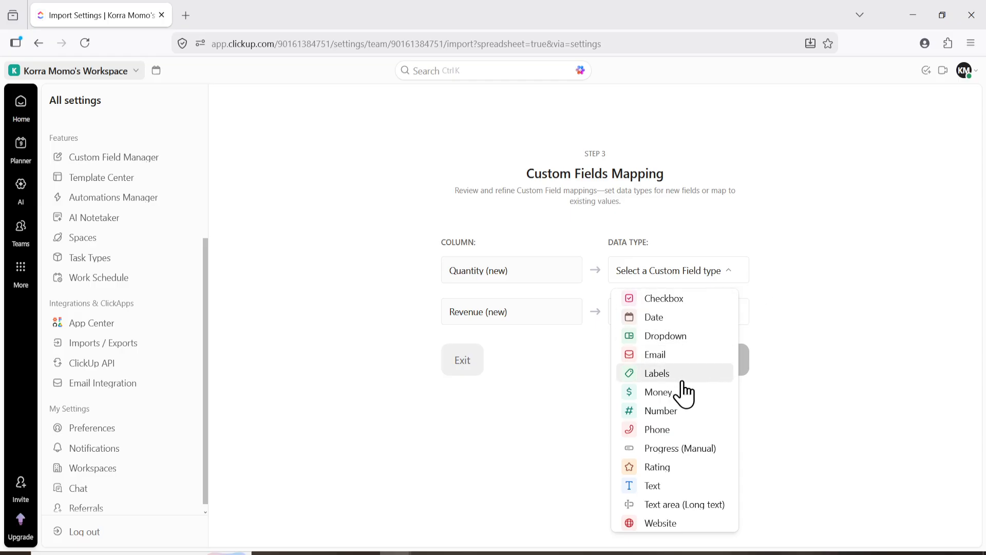
left_click(696, 410)
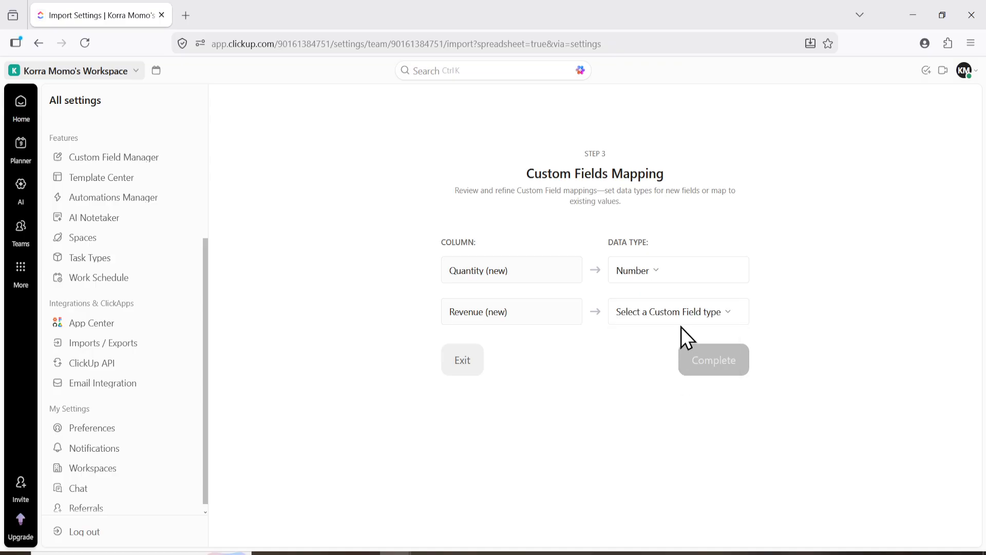
left_click(684, 317)
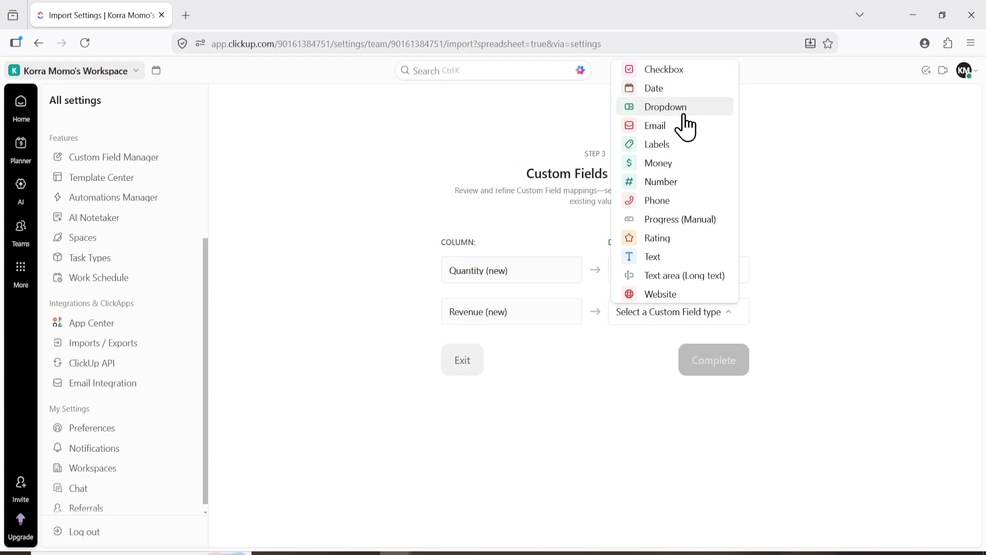
left_click(677, 259)
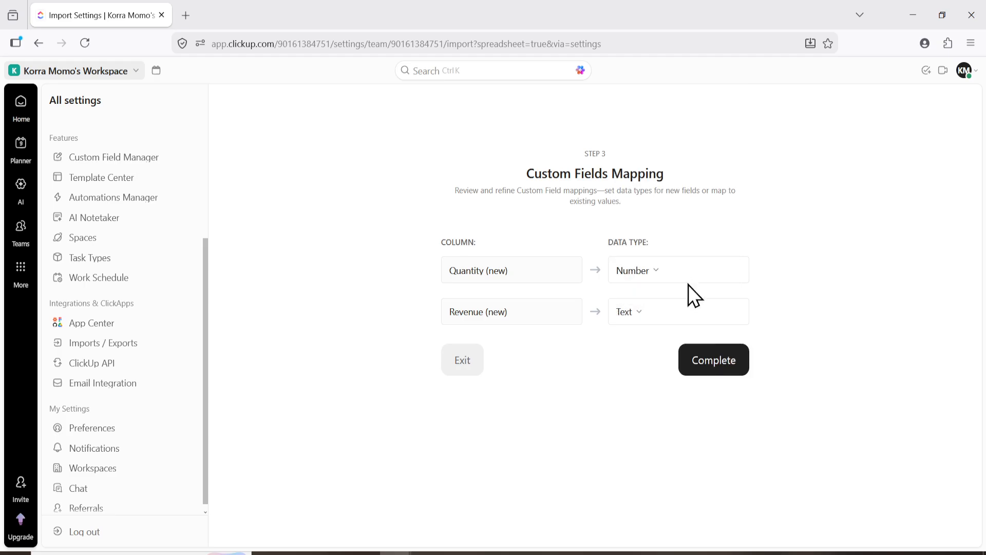
left_click(711, 359)
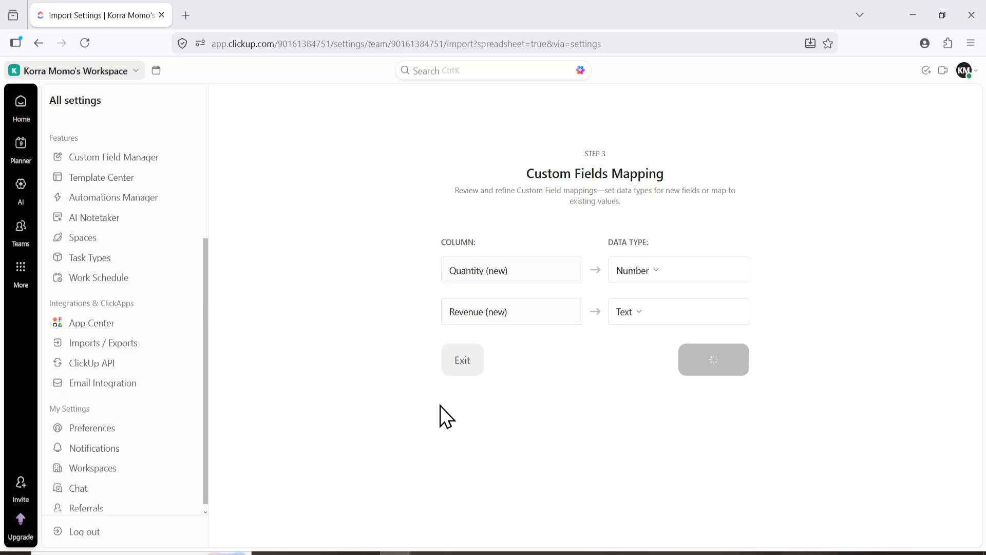